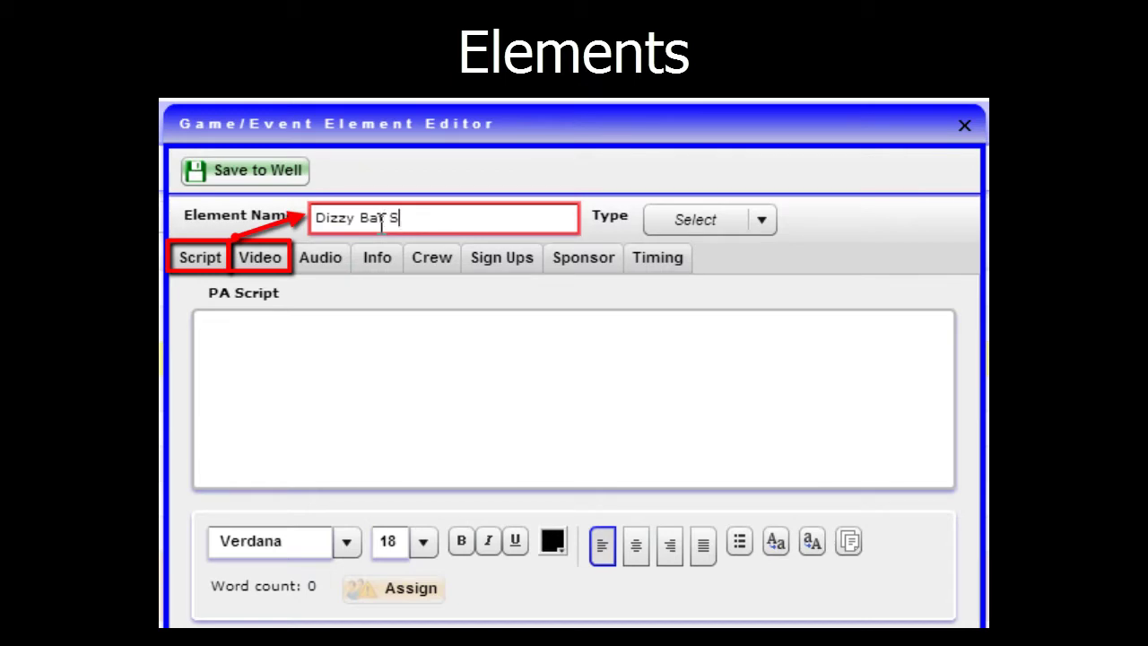
Choose an element type for the new Dizzy Bat element
left_click(684, 220)
left_click(708, 351)
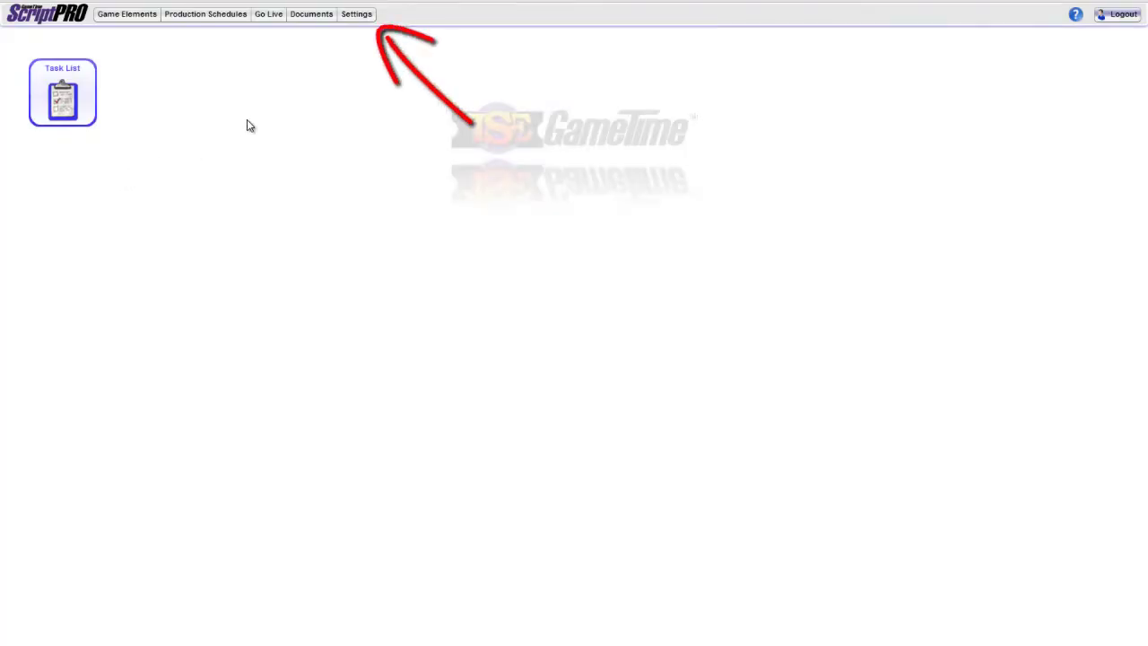
Open the Element Editor settings and add a new tab named Directions
left_click(356, 15)
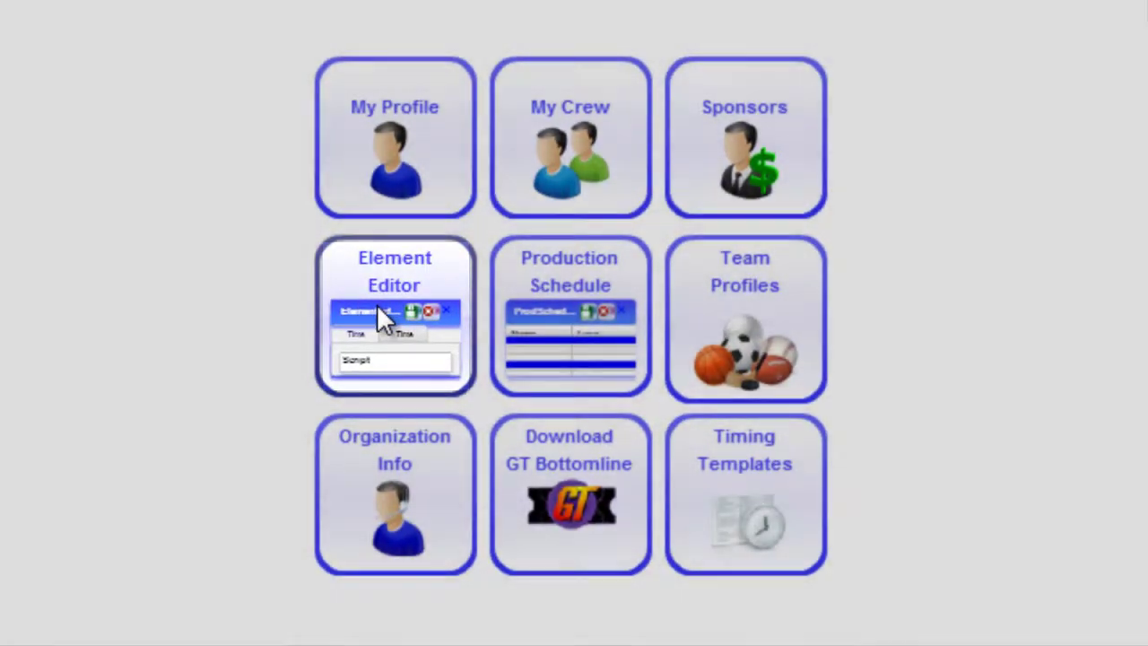
left_click(376, 304)
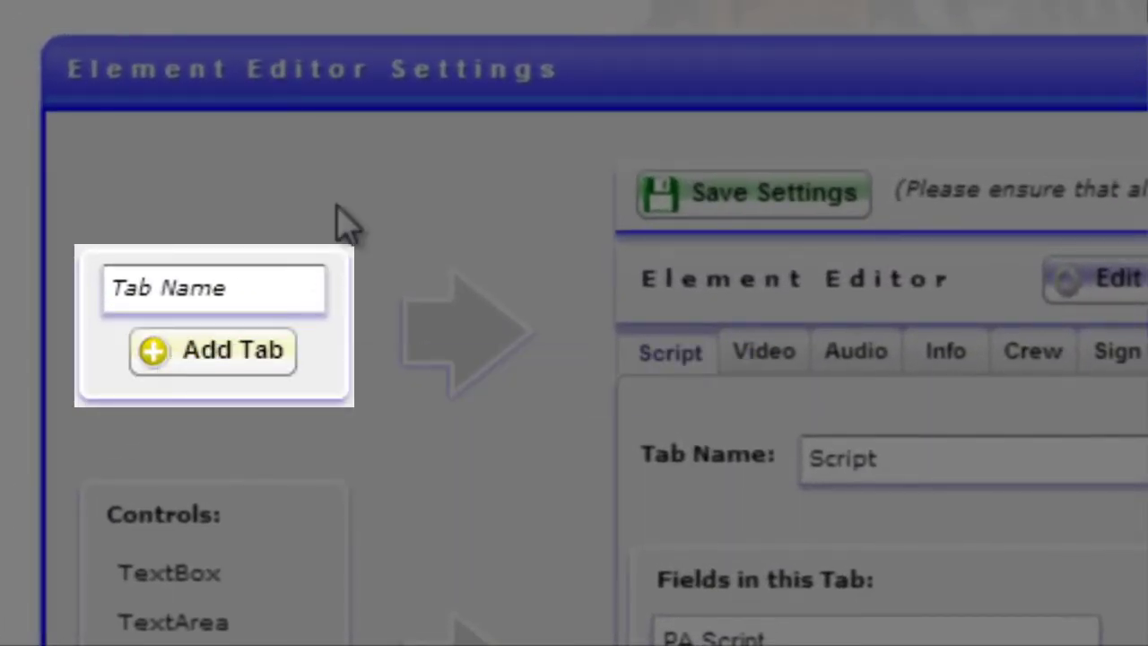
left_click(260, 296)
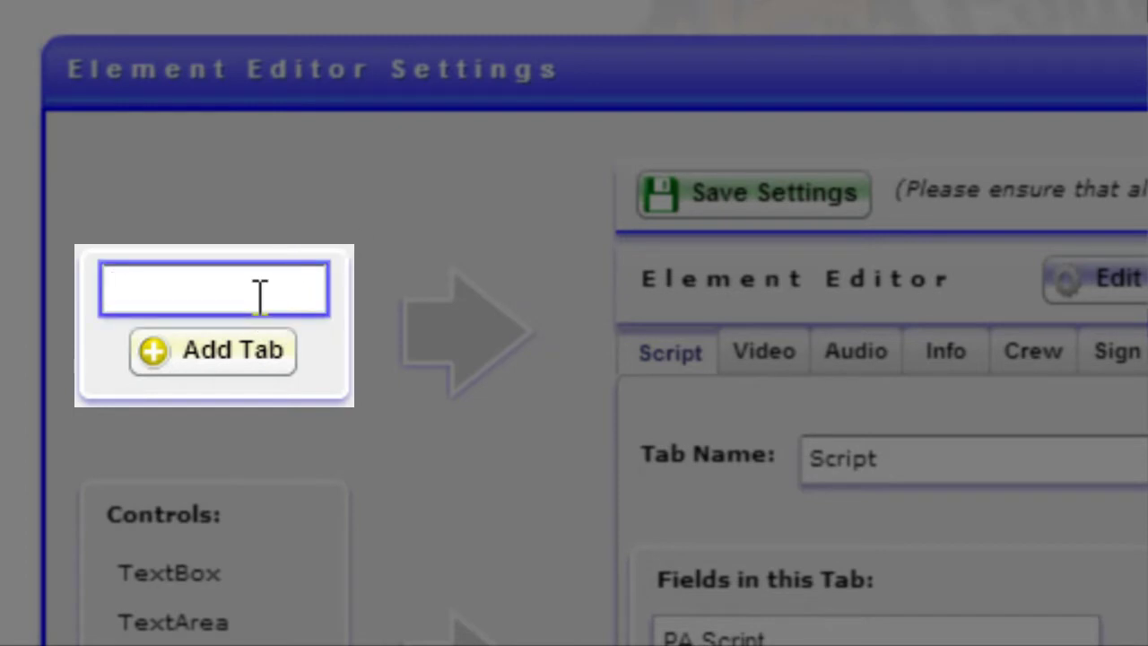
type("Directions")
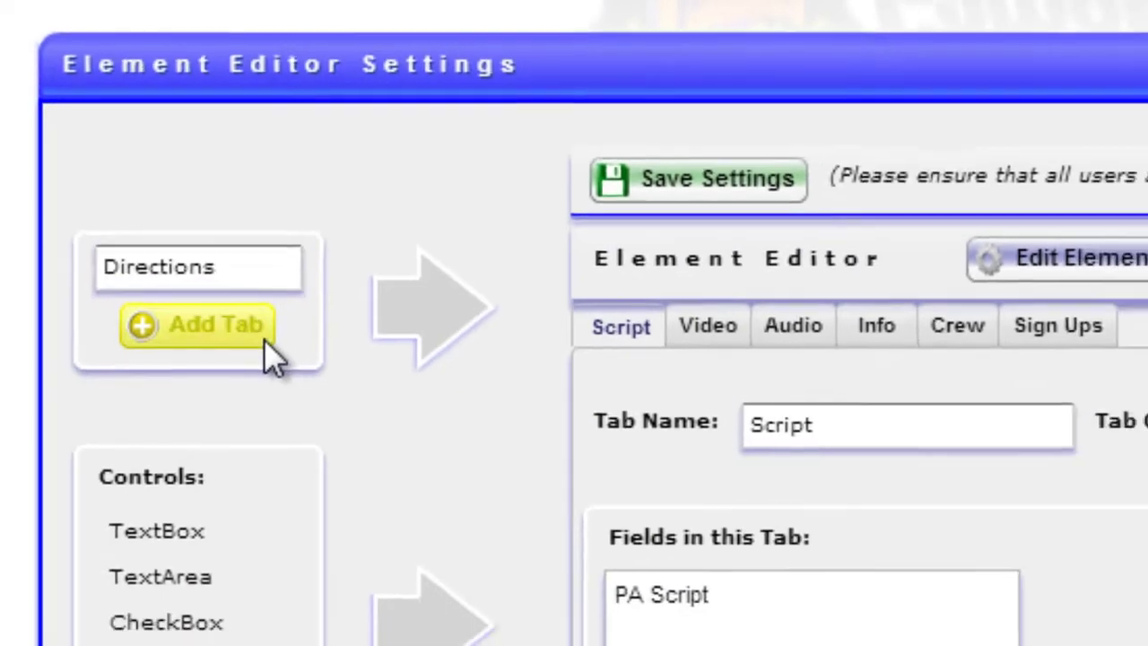
left_click(265, 340)
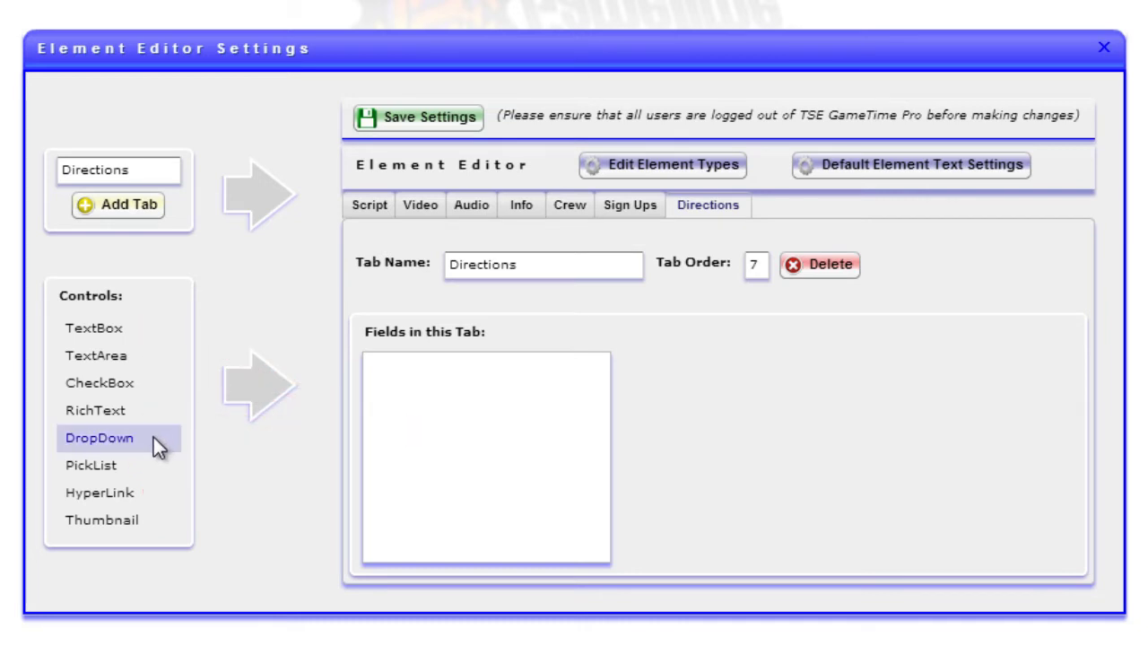
Add a DropDown field named Assignment to the Directions tab, save the settings and acknowledge the reminder
mouse_move(153, 437)
left_mouse_down()
mouse_move(319, 453)
mouse_move(503, 436)
mouse_move(519, 391)
left_mouse_up()
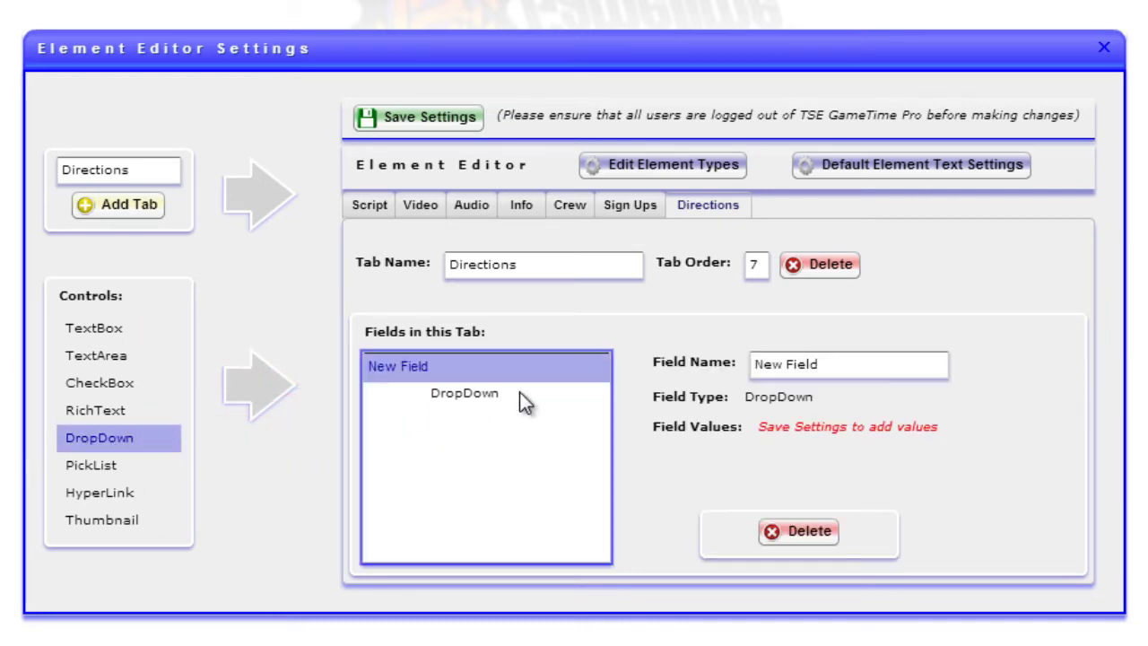
left_click(829, 363)
type("Ass")
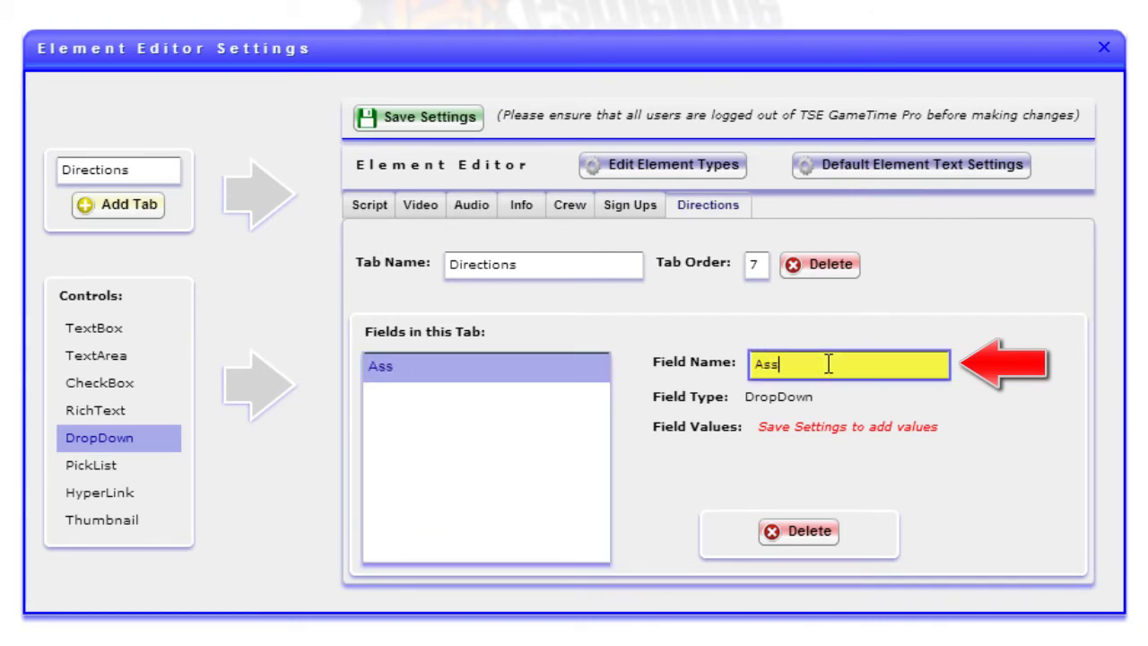
type("ignment")
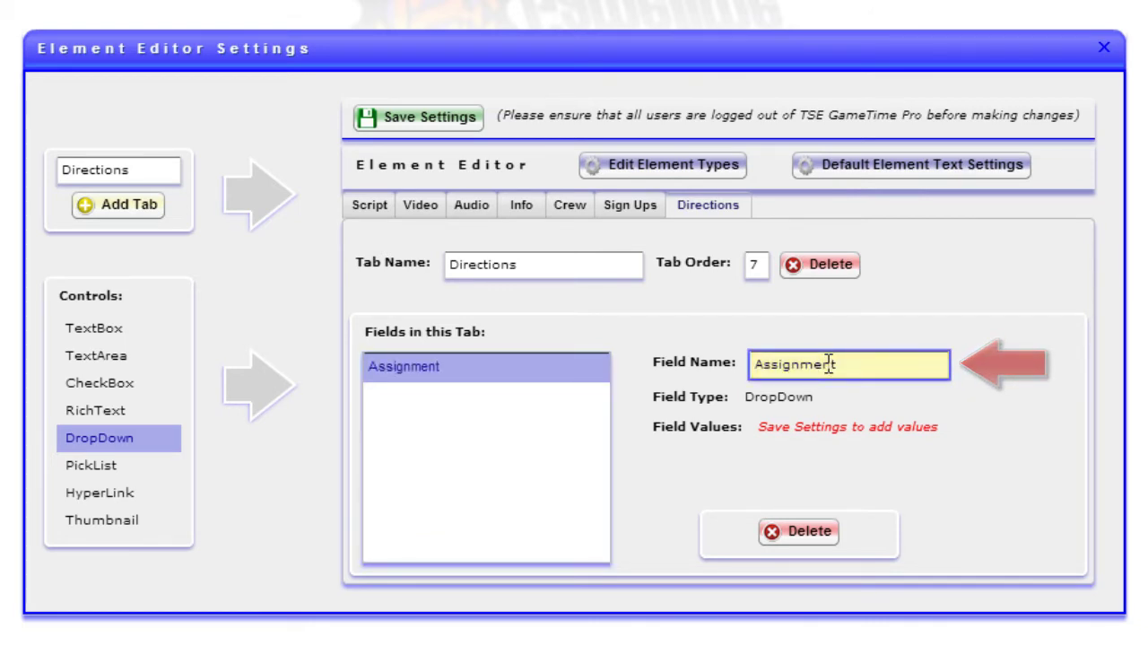
left_click(703, 315)
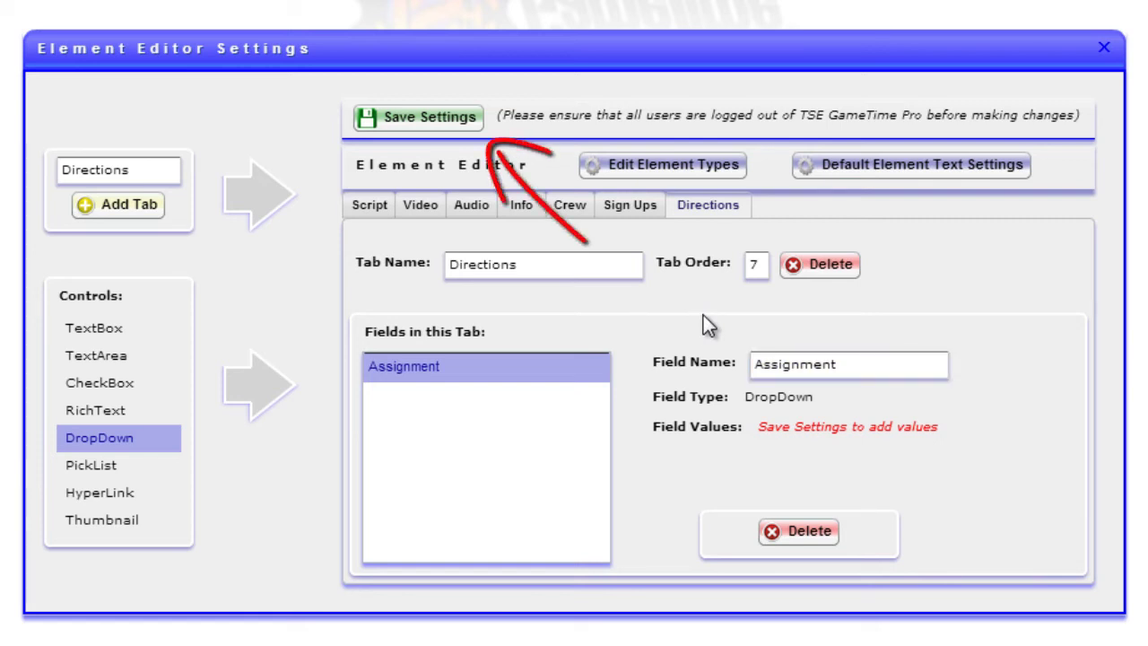
left_click(414, 119)
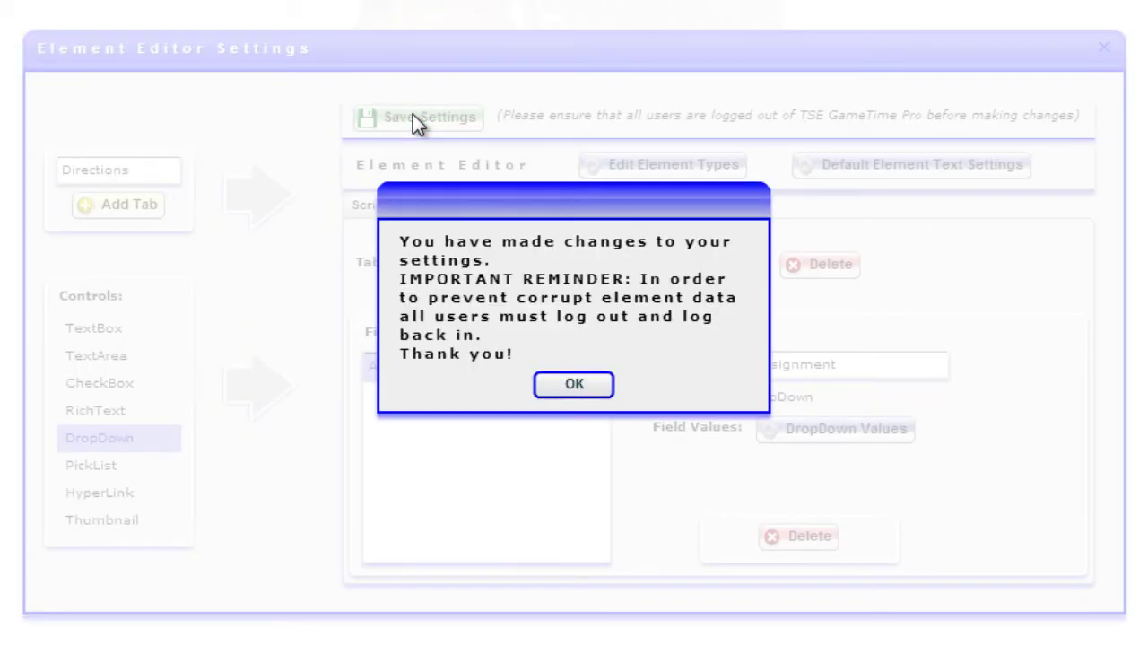
left_click(569, 384)
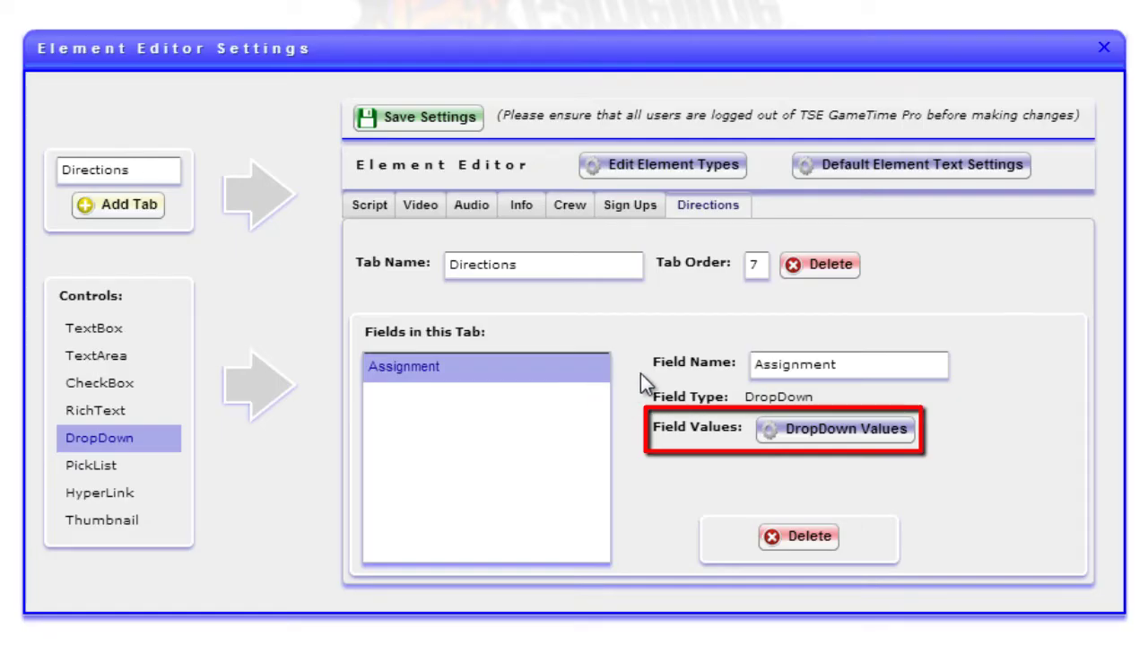
Enter three people's first names as values for the Assignment dropdown field
left_click(880, 432)
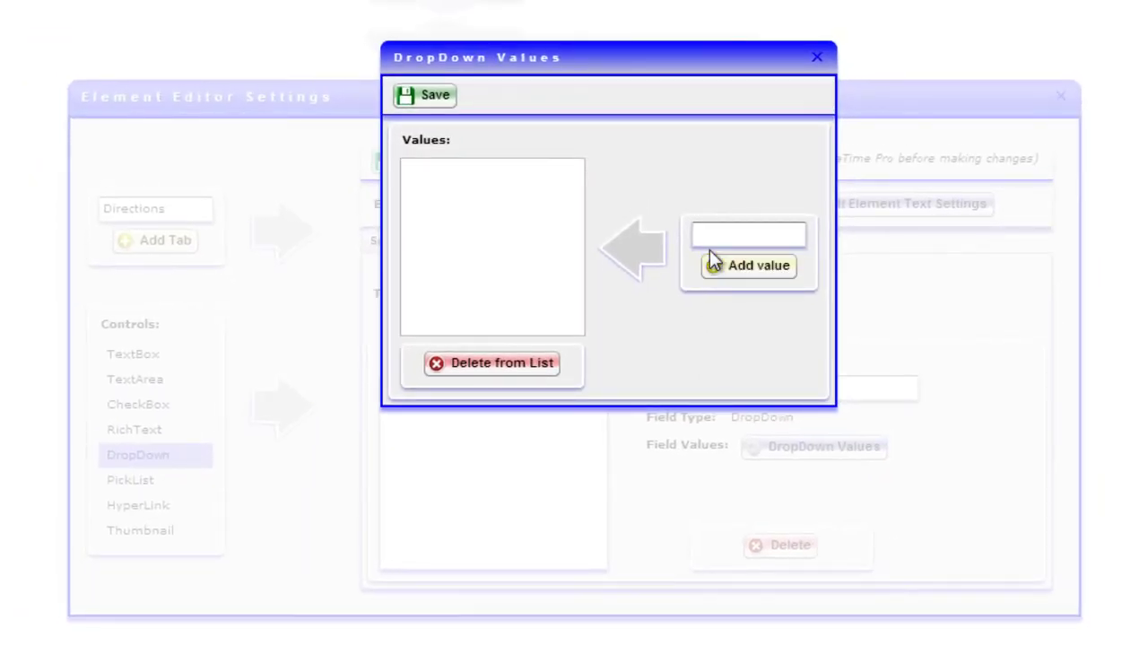
left_click(715, 235)
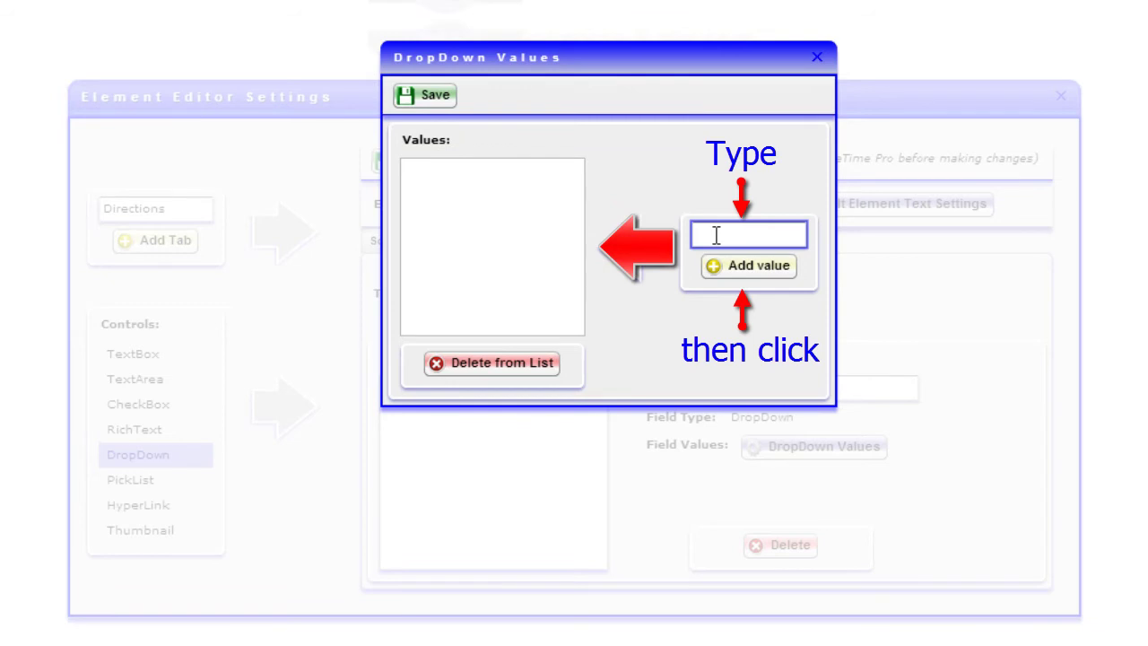
left_click(727, 271)
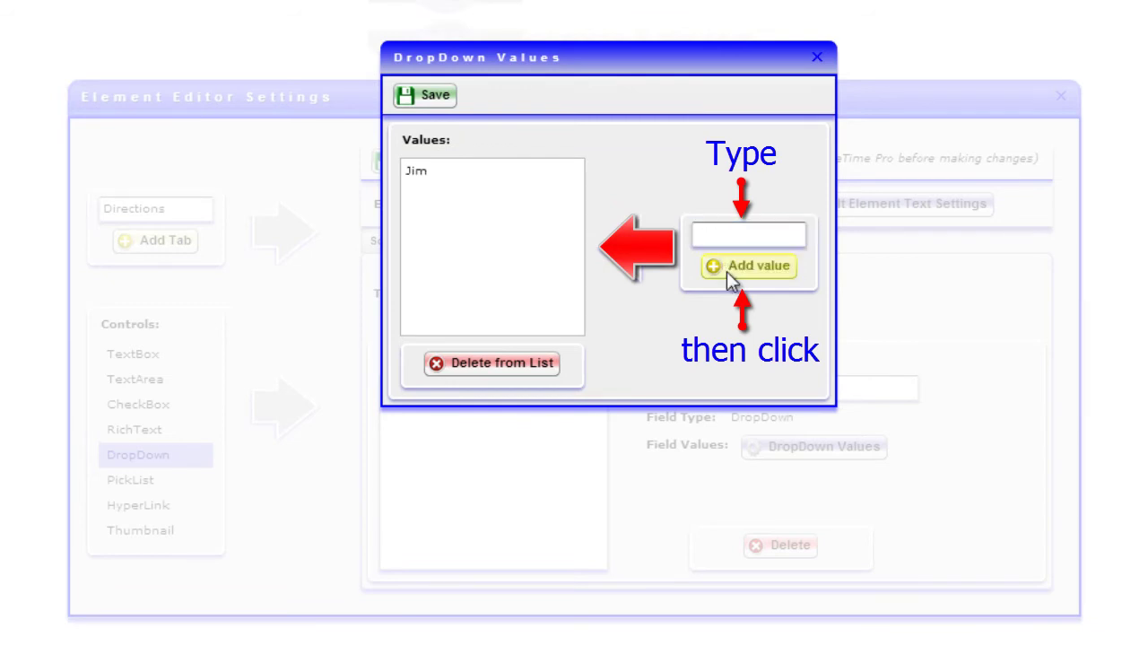
left_click(740, 236)
type("Su")
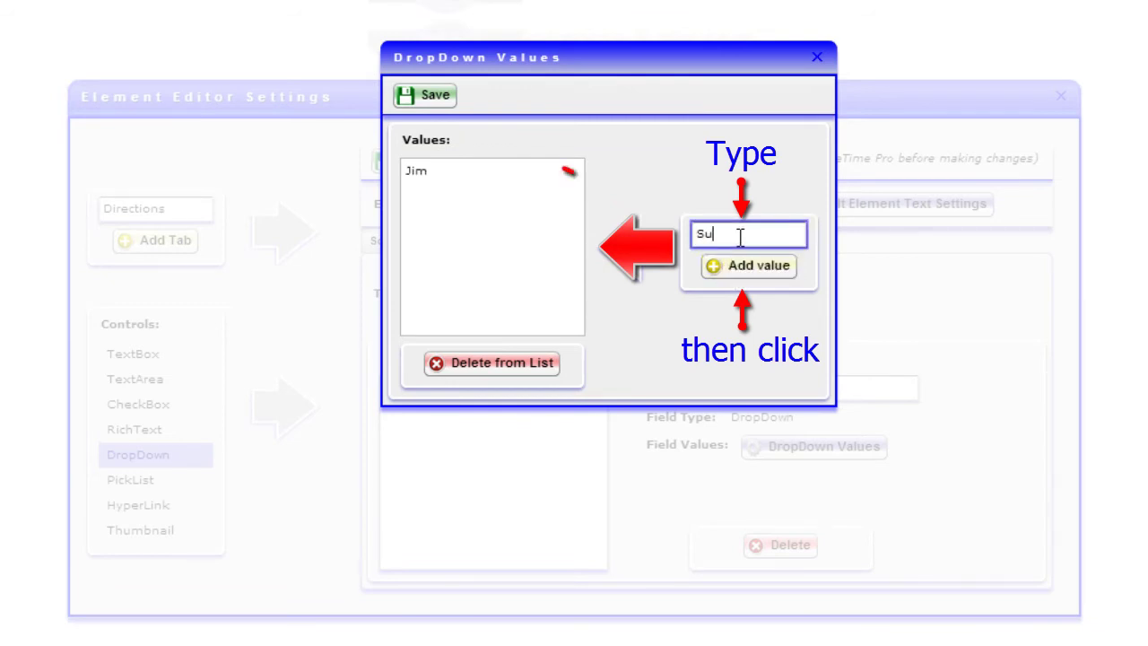
type("e")
left_click(756, 265)
left_click(731, 233)
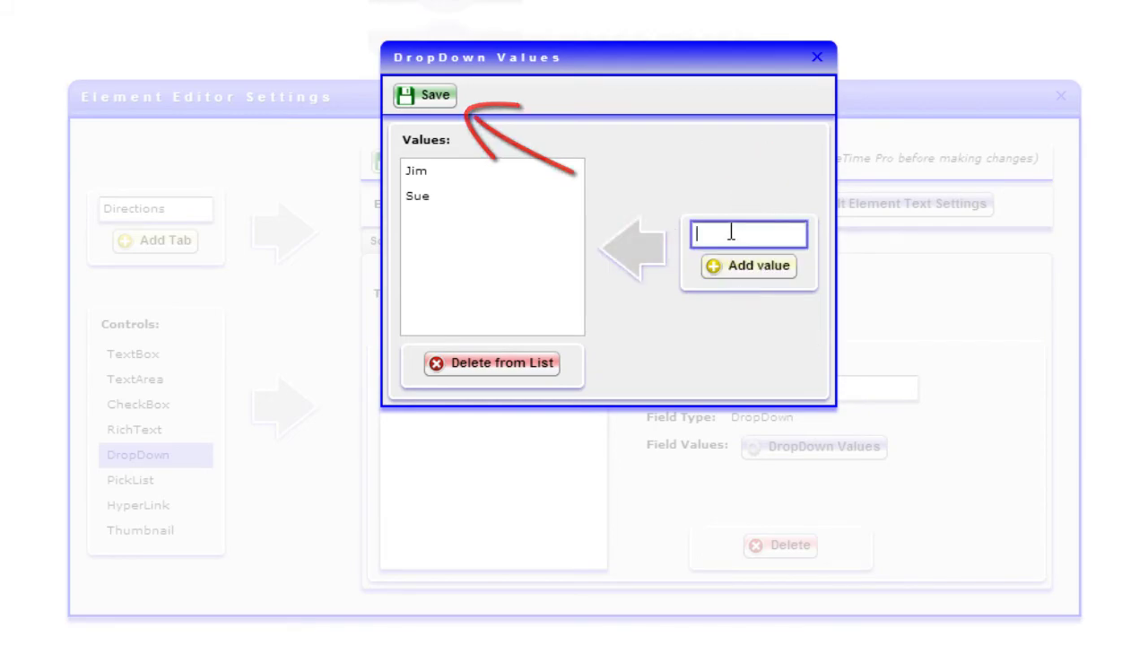
type("Frank")
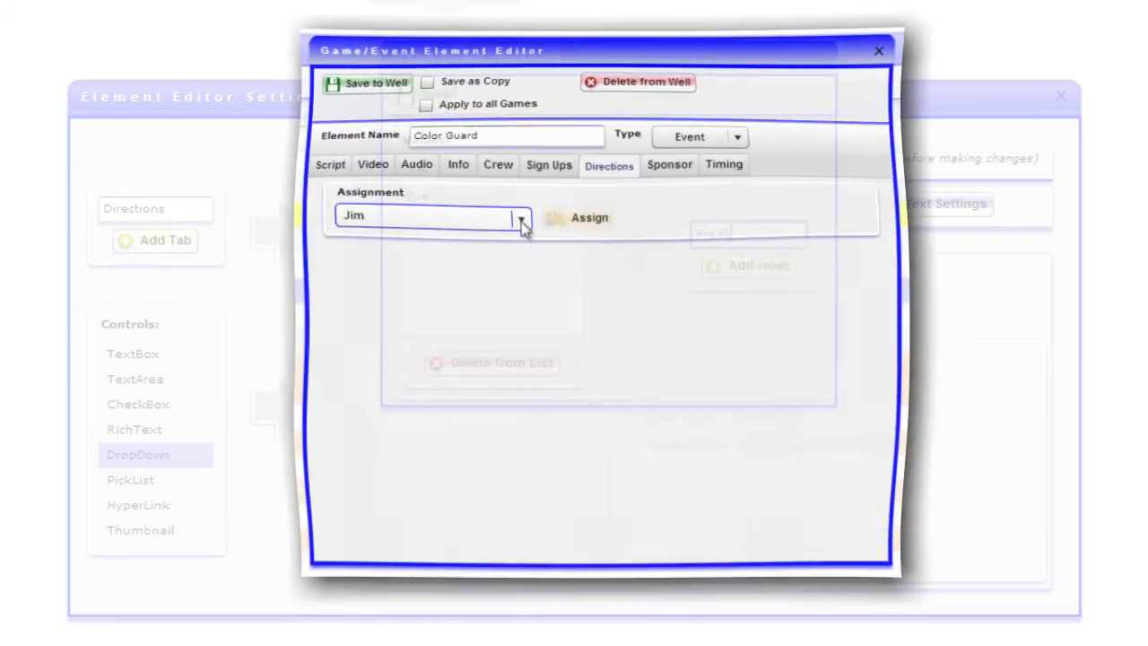
Set the Color Guard element's Assignment to the second person on the list
left_click(521, 221)
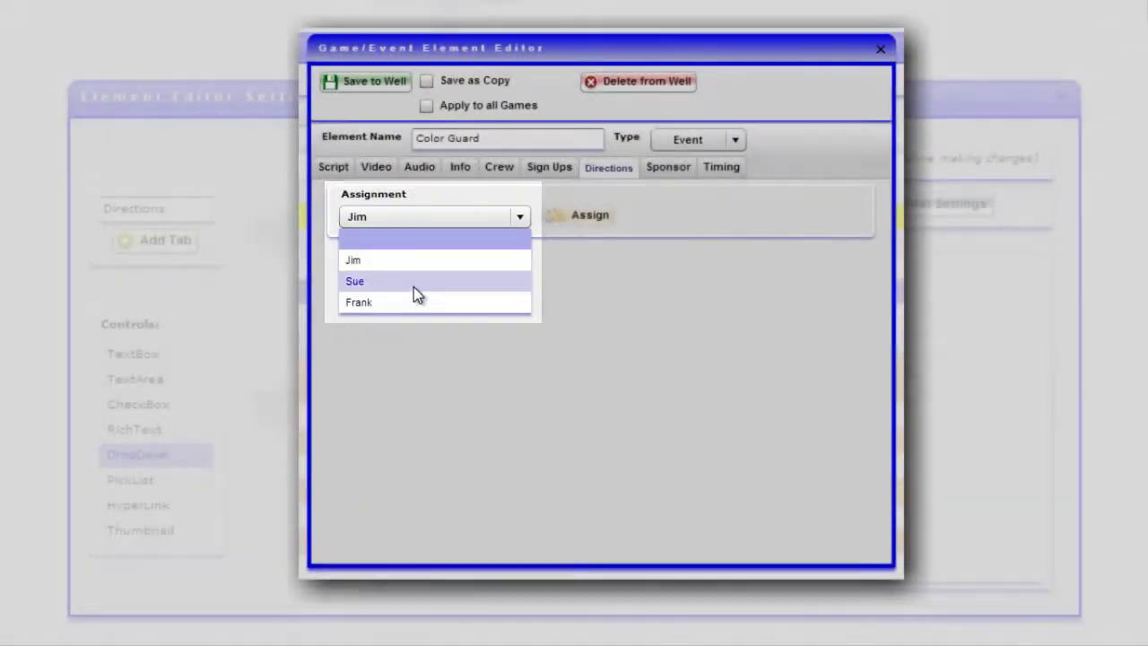
left_click(413, 283)
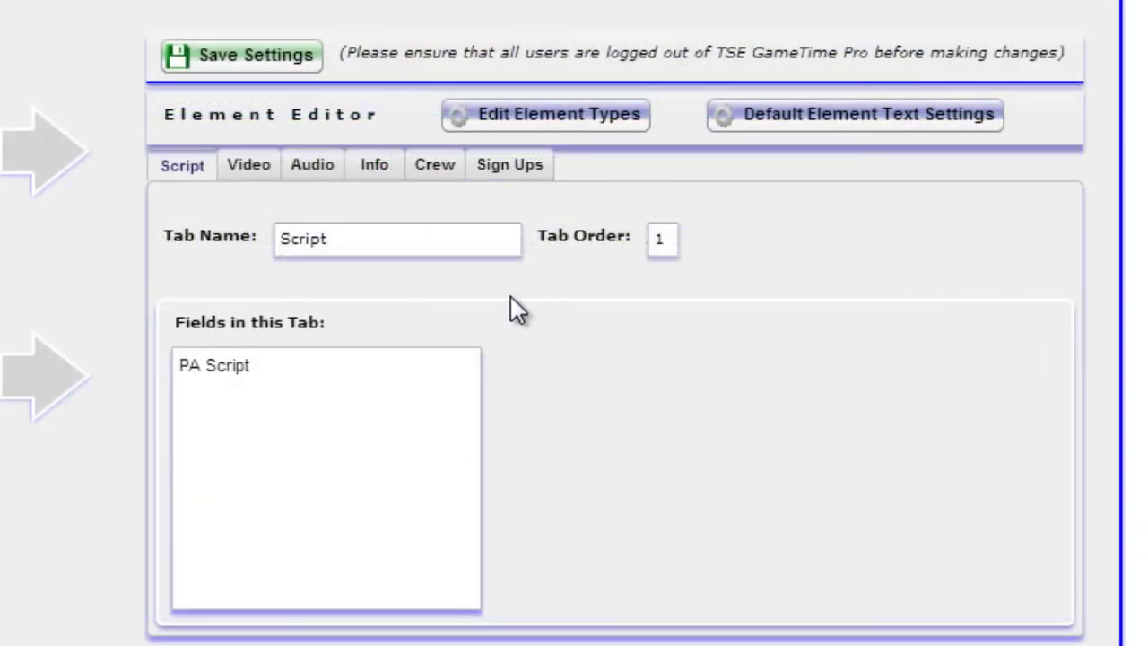
Add and save the element type Concourse Promo, and check the type choices of the Fan Interview element
left_click(580, 120)
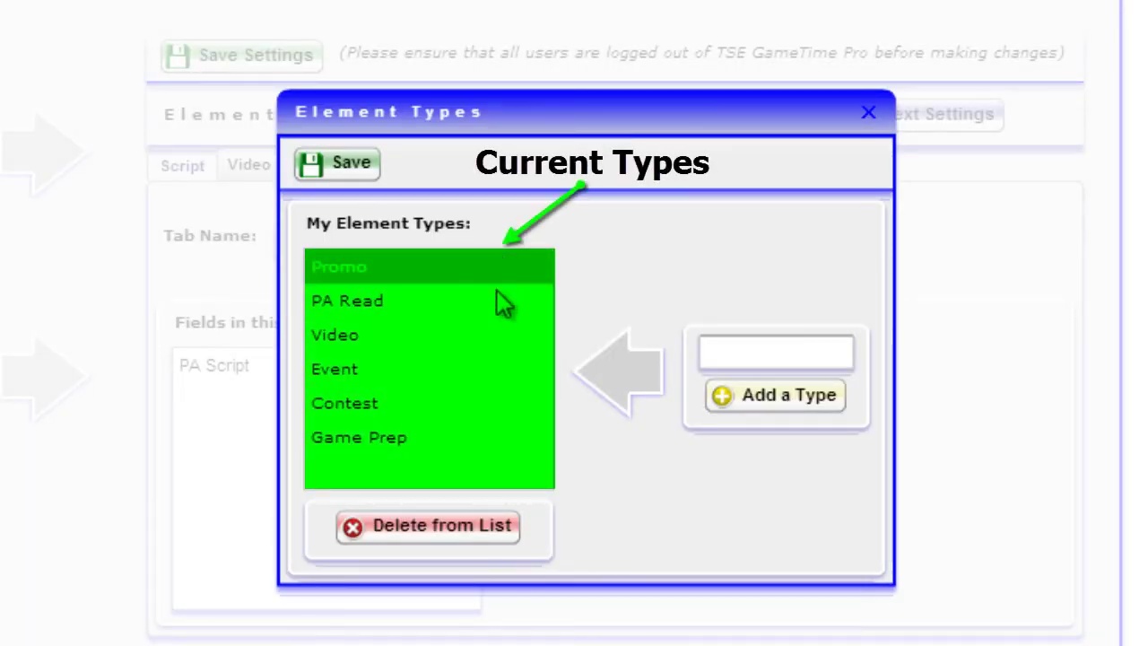
left_click(779, 350)
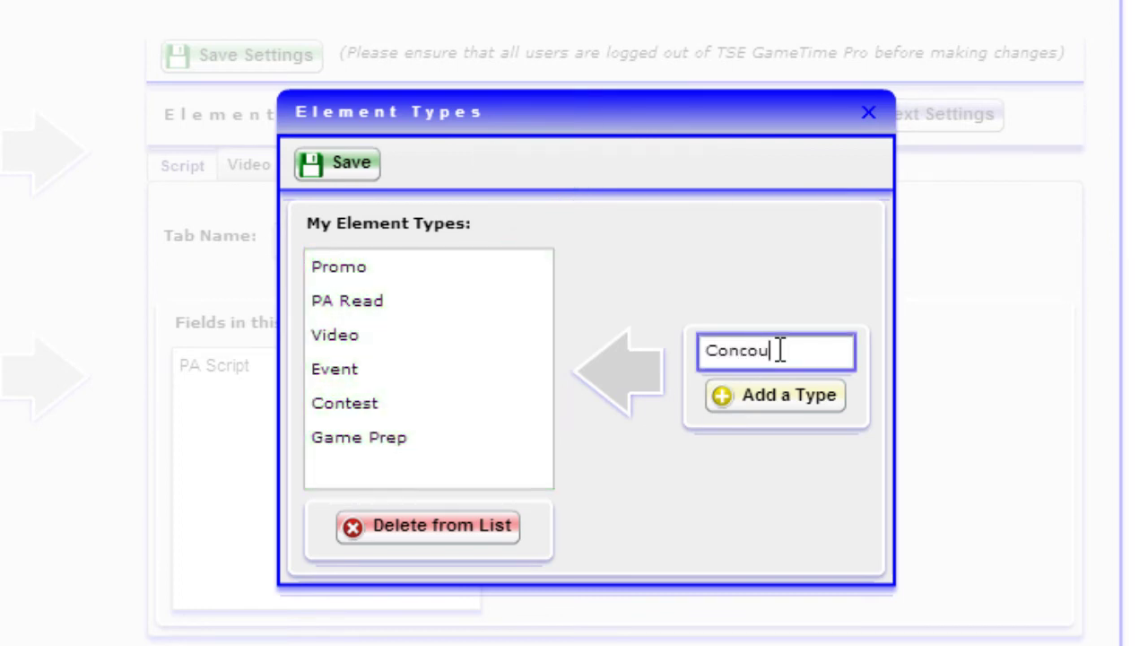
type("Concourse Prom")
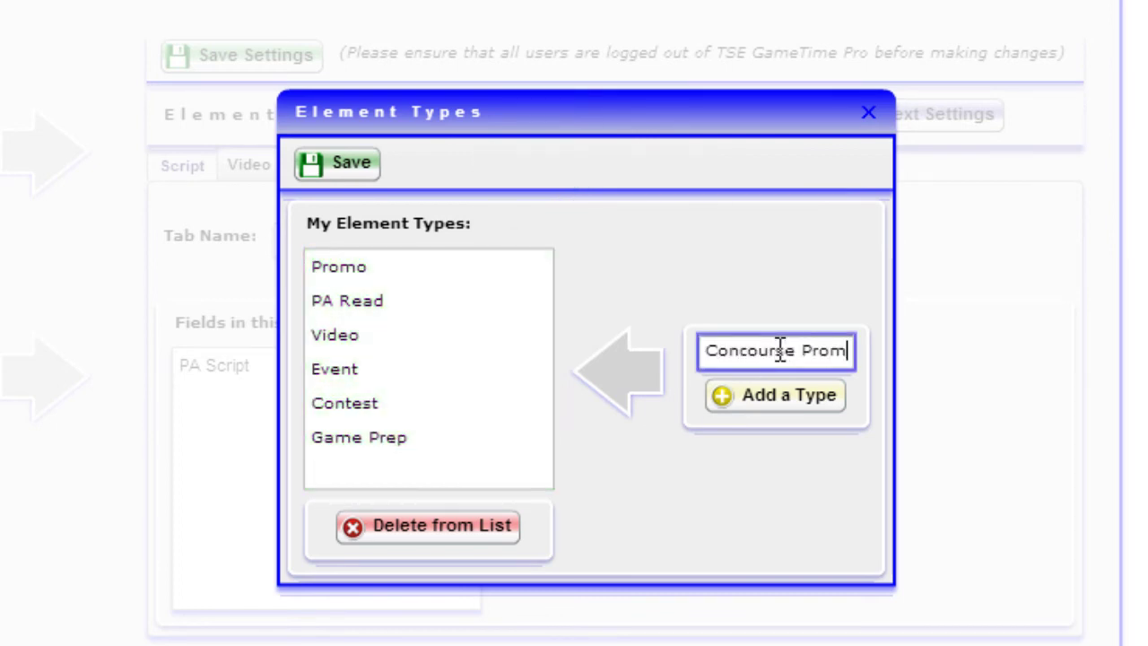
type("o")
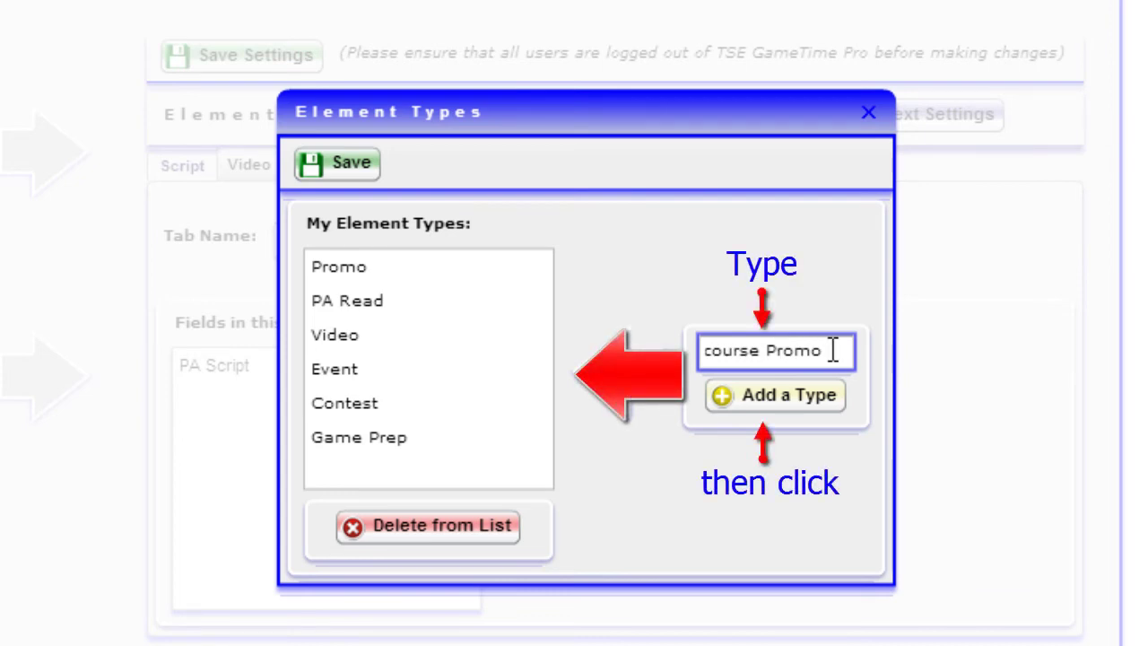
left_click(821, 406)
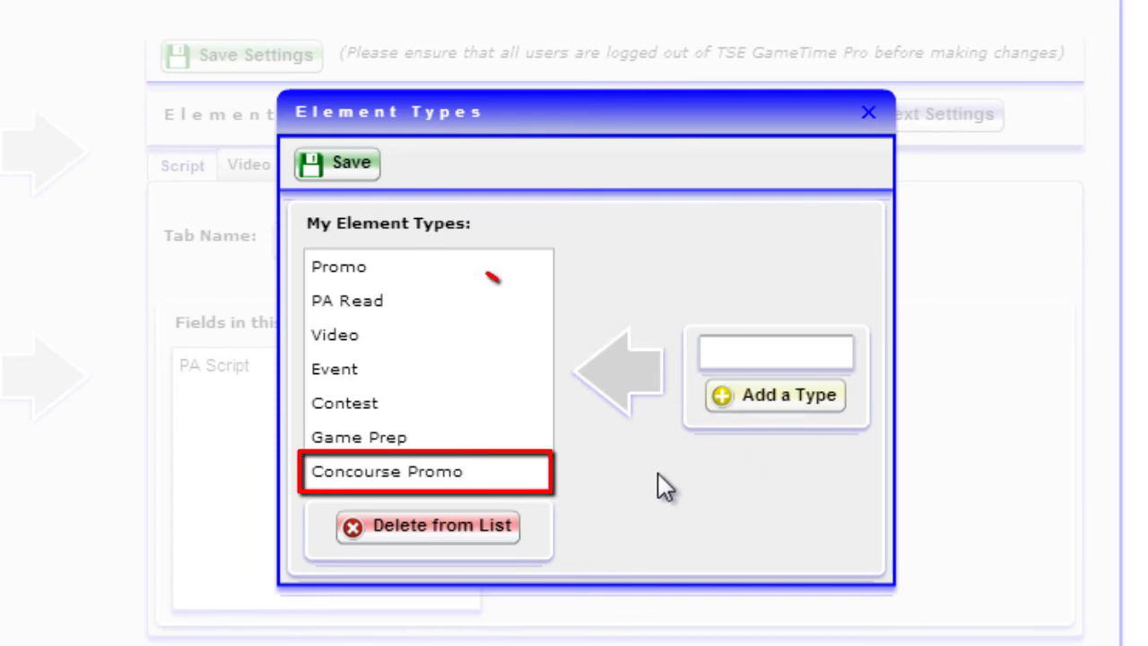
left_click(348, 171)
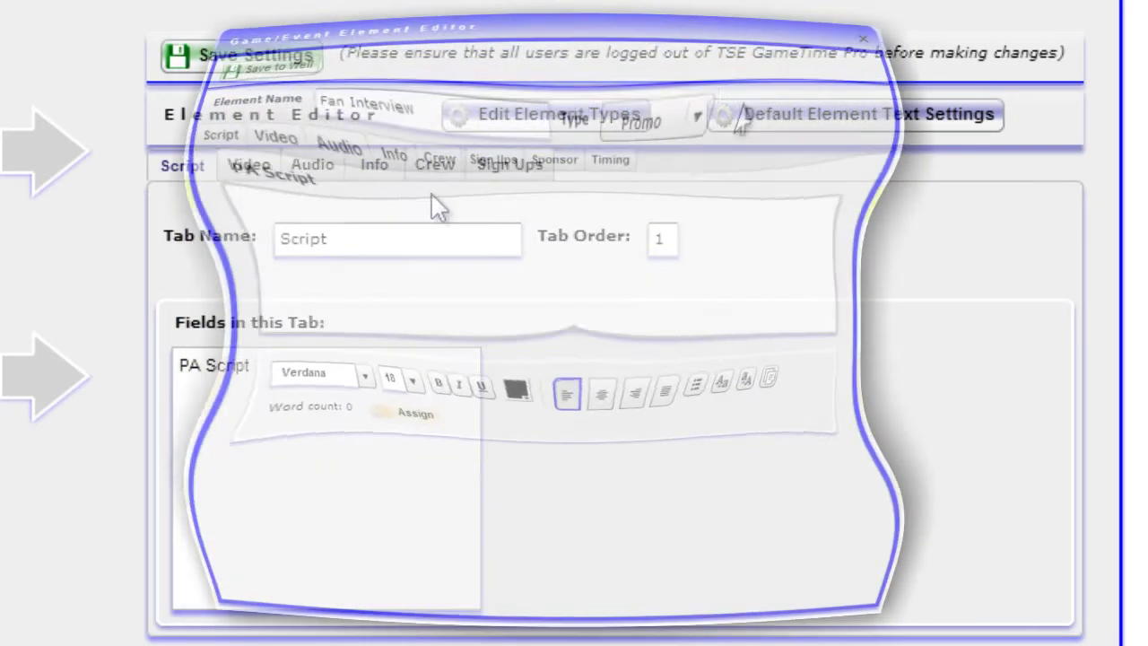
left_click(697, 117)
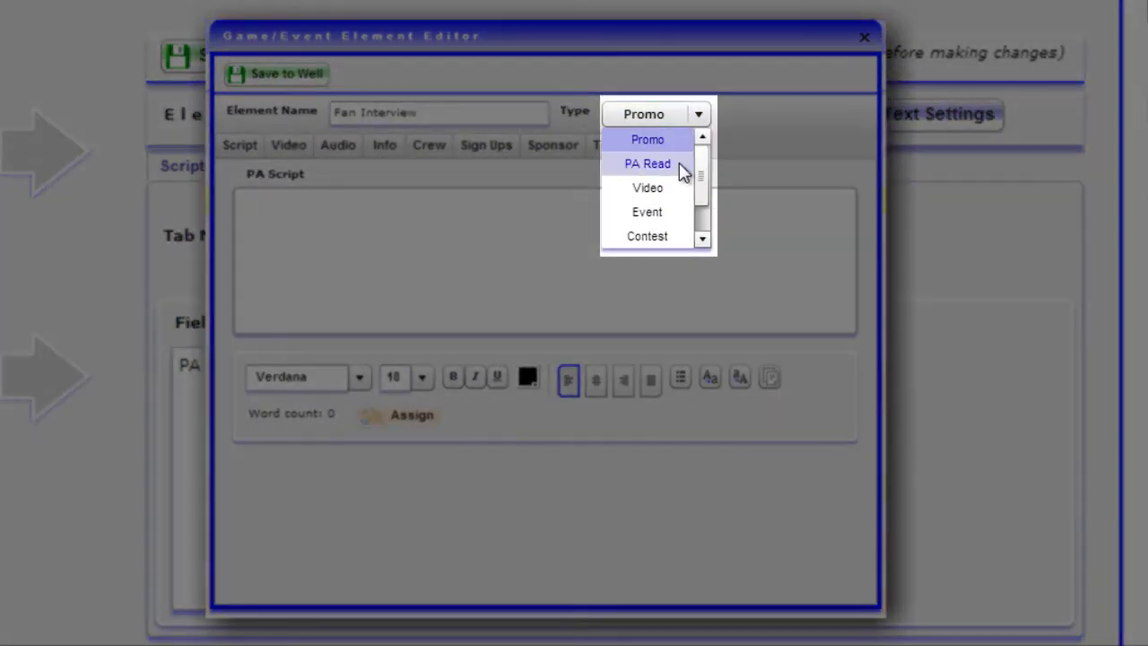
scroll(681, 180, "down", 2)
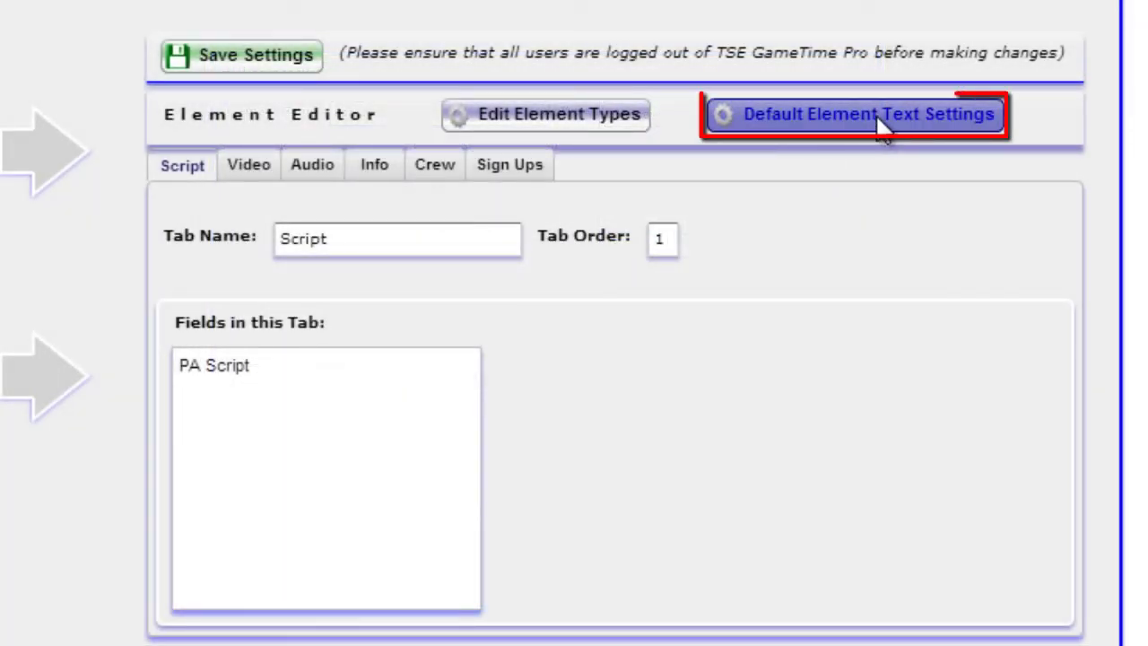
Save Verdana 18 as the default element font
left_click(876, 114)
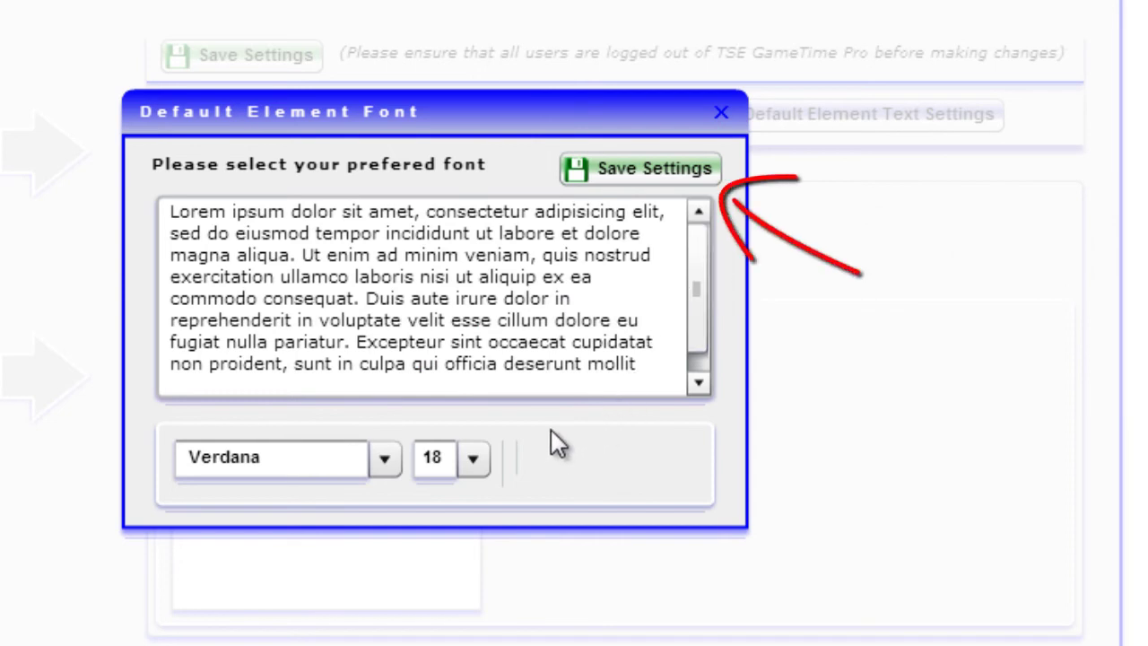
left_click(627, 175)
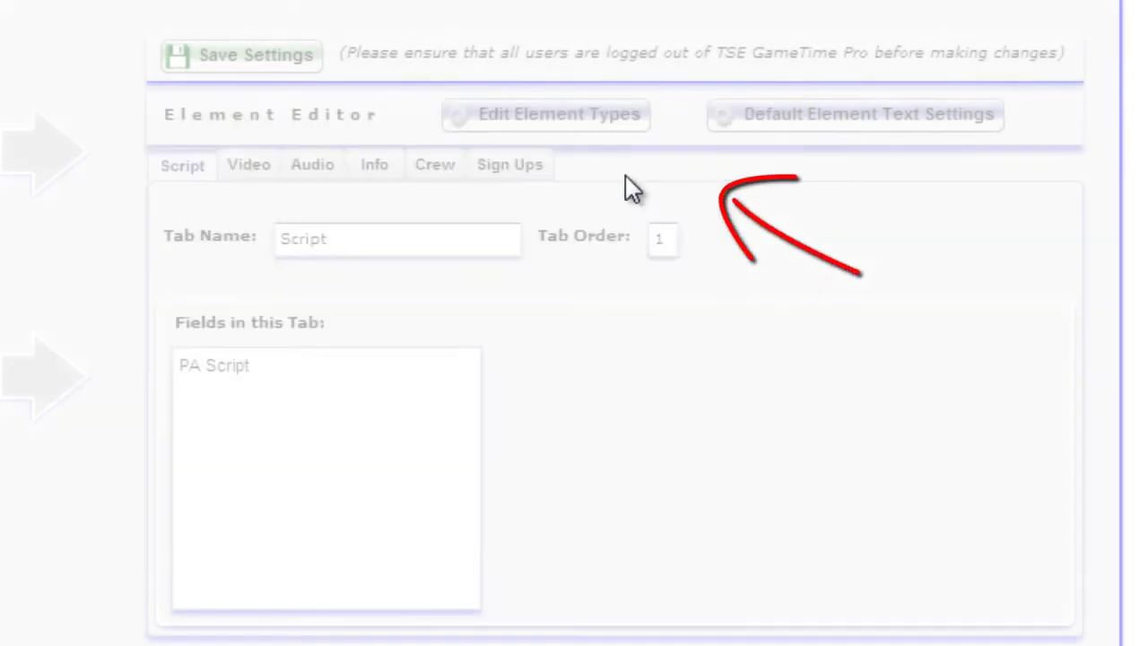
left_click(472, 351)
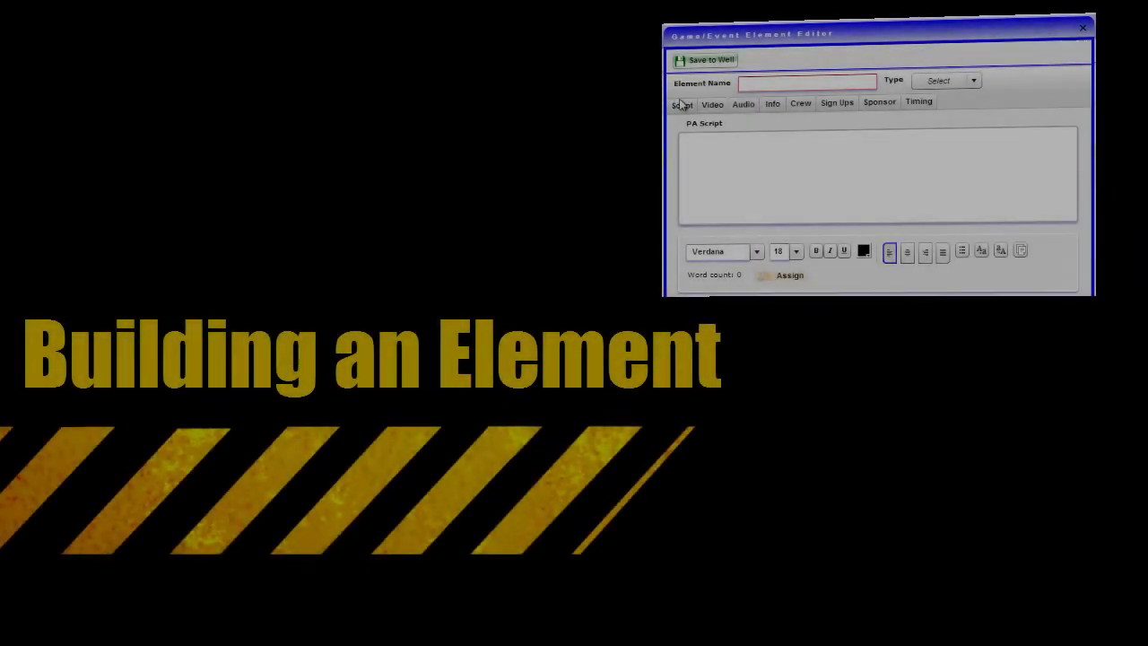
Start entering the name of a new element in the Game/Event Element Editor
left_click(774, 85)
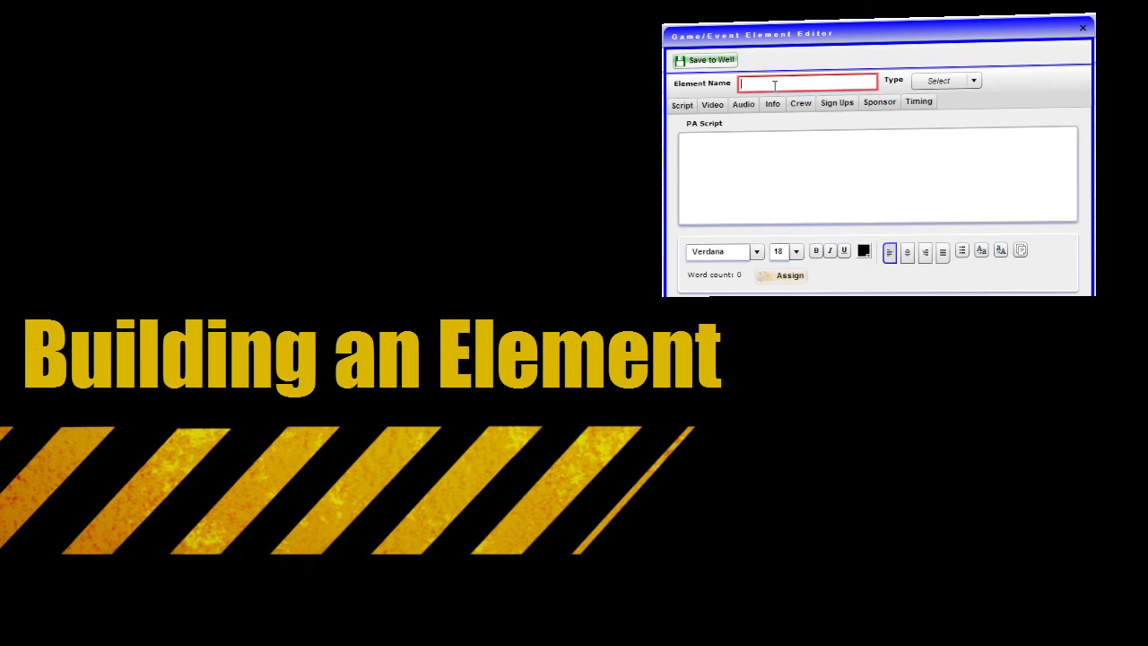